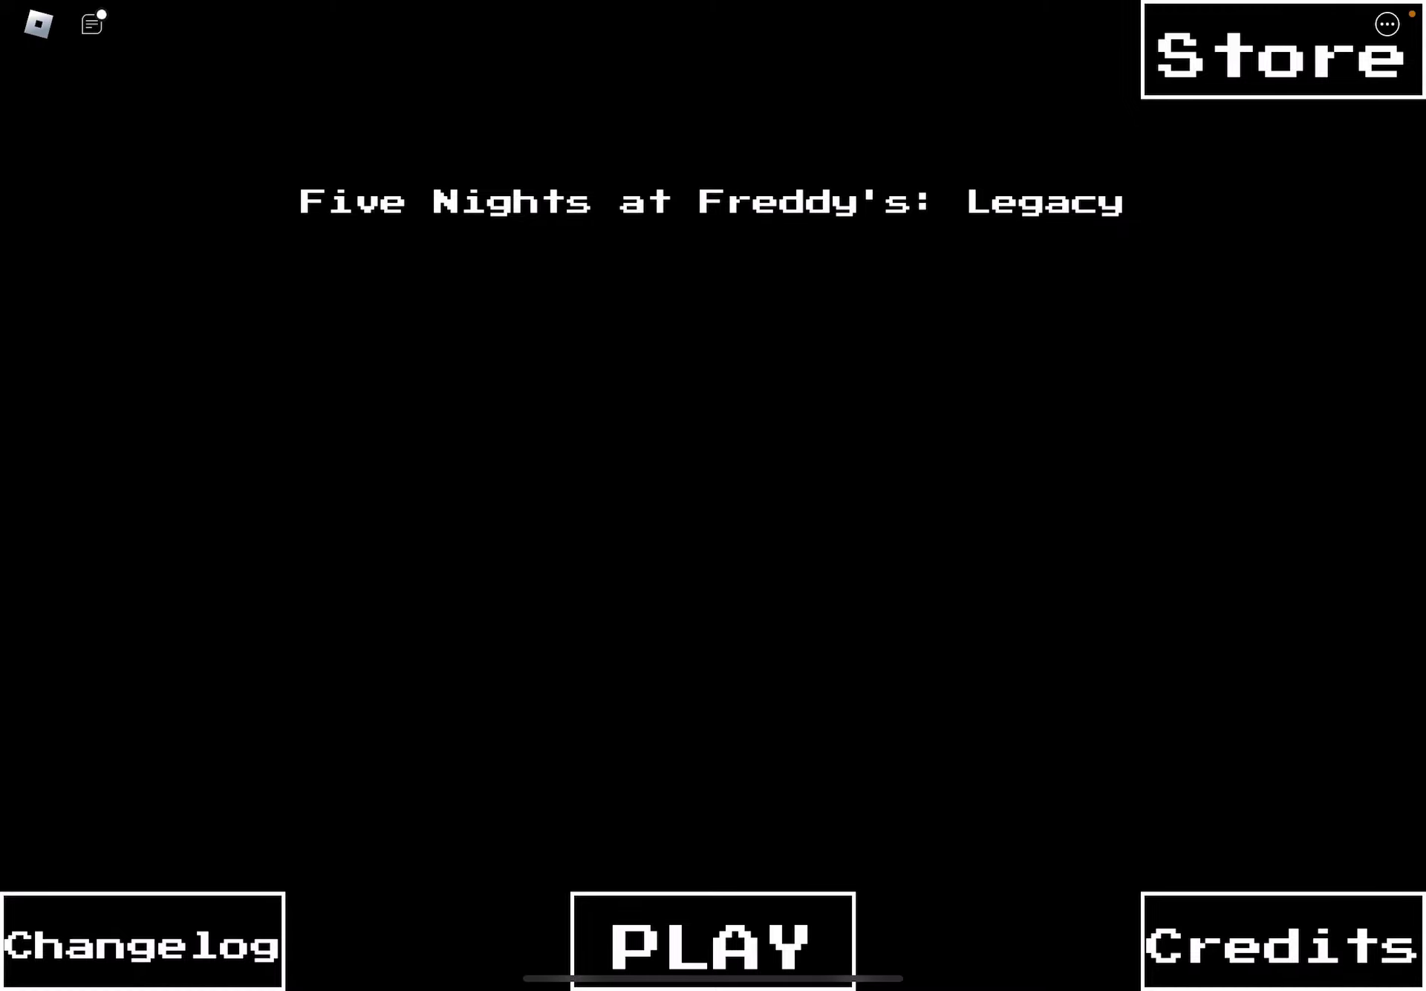
- Start Five Nights at Freddy's: Legacy and play as Adult from the Humans group
left_click(713, 944)
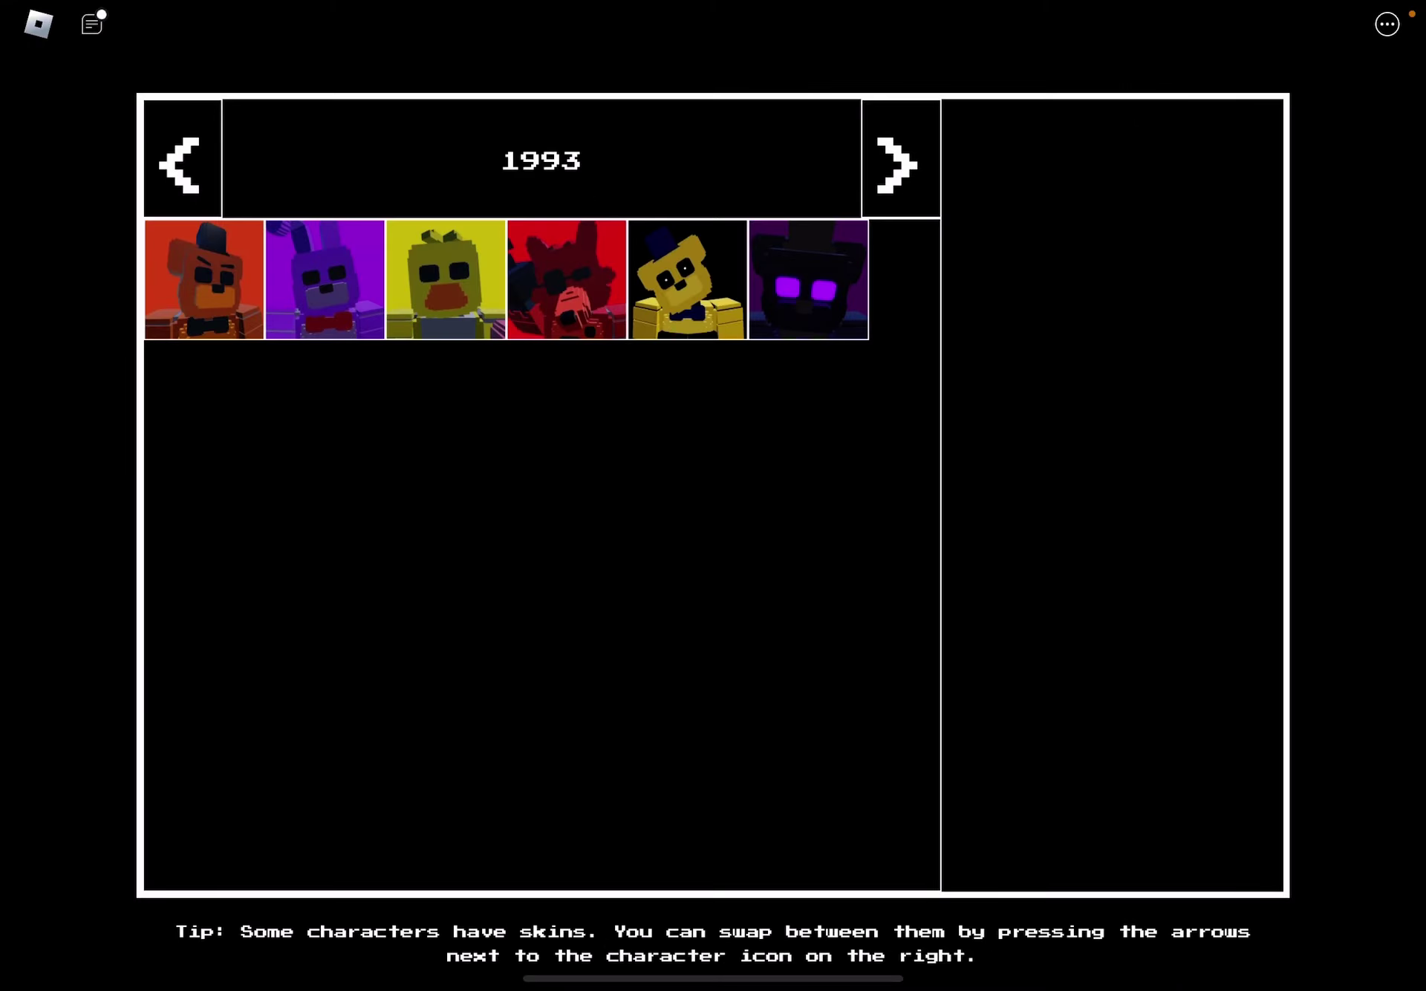
left_click(900, 164)
left_click(901, 165)
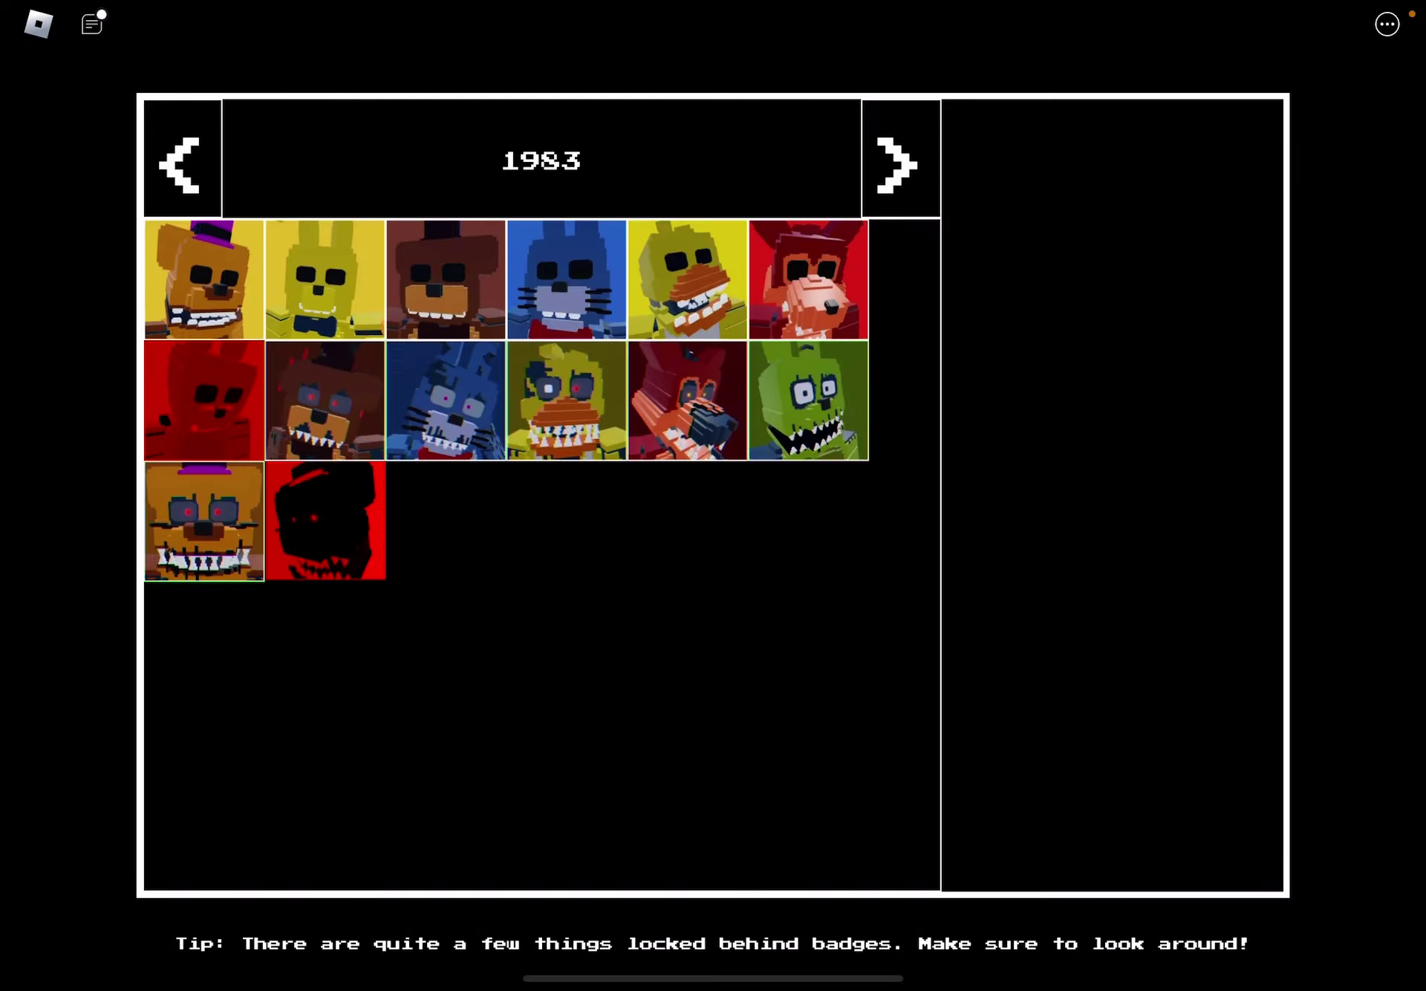
left_click(901, 165)
left_click(900, 164)
left_click(204, 278)
left_click(1111, 852)
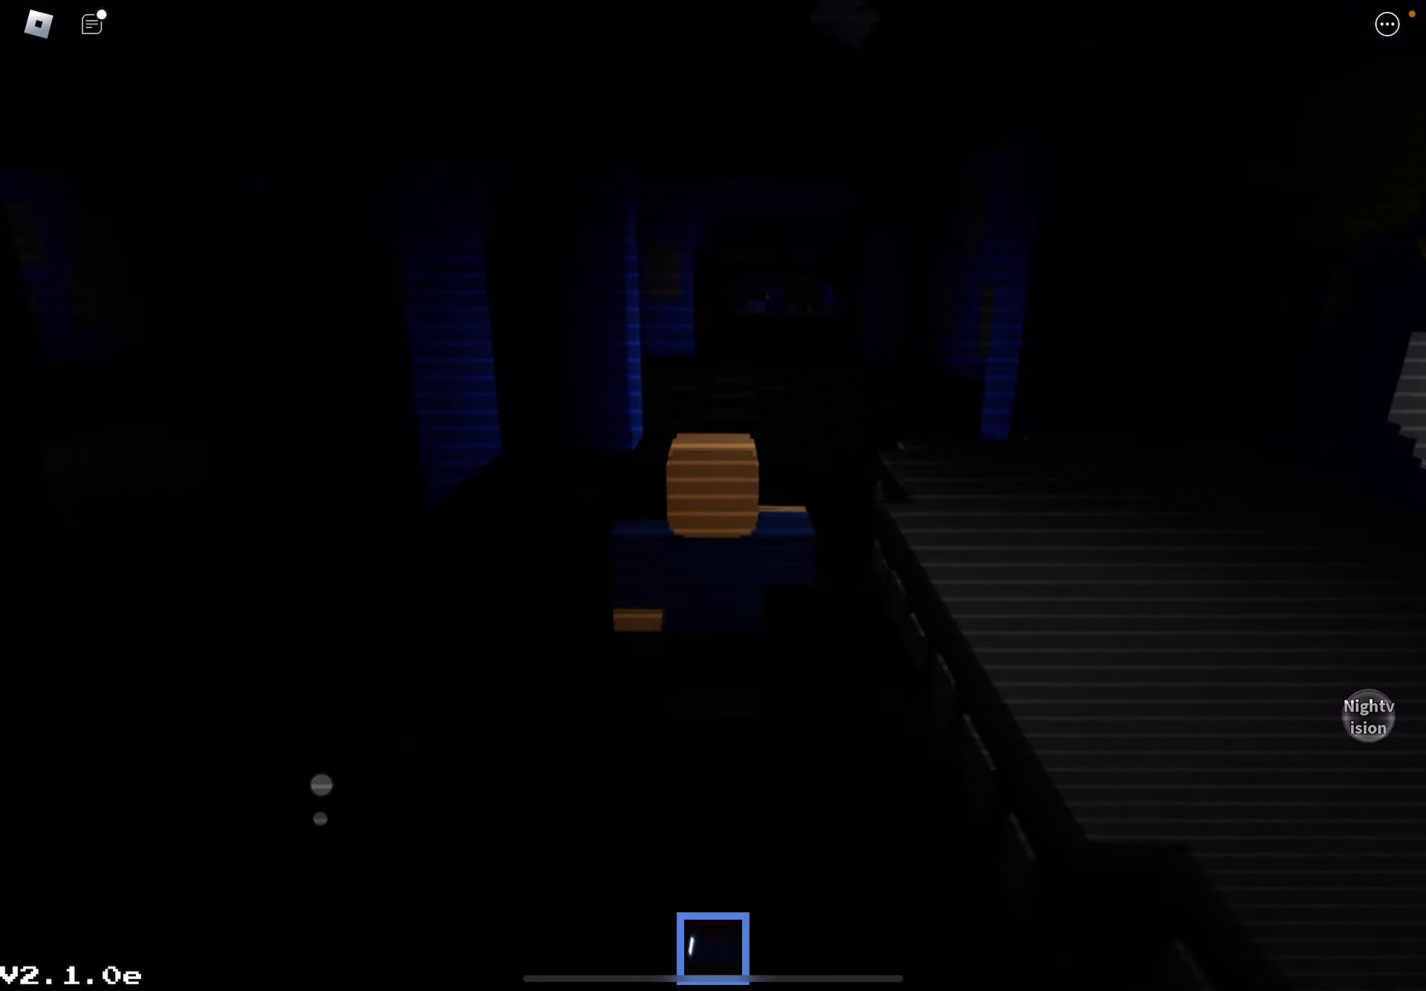
- Walk the Adult down the dark pizzeria corridor into the shelf room with the figures
key("Left")
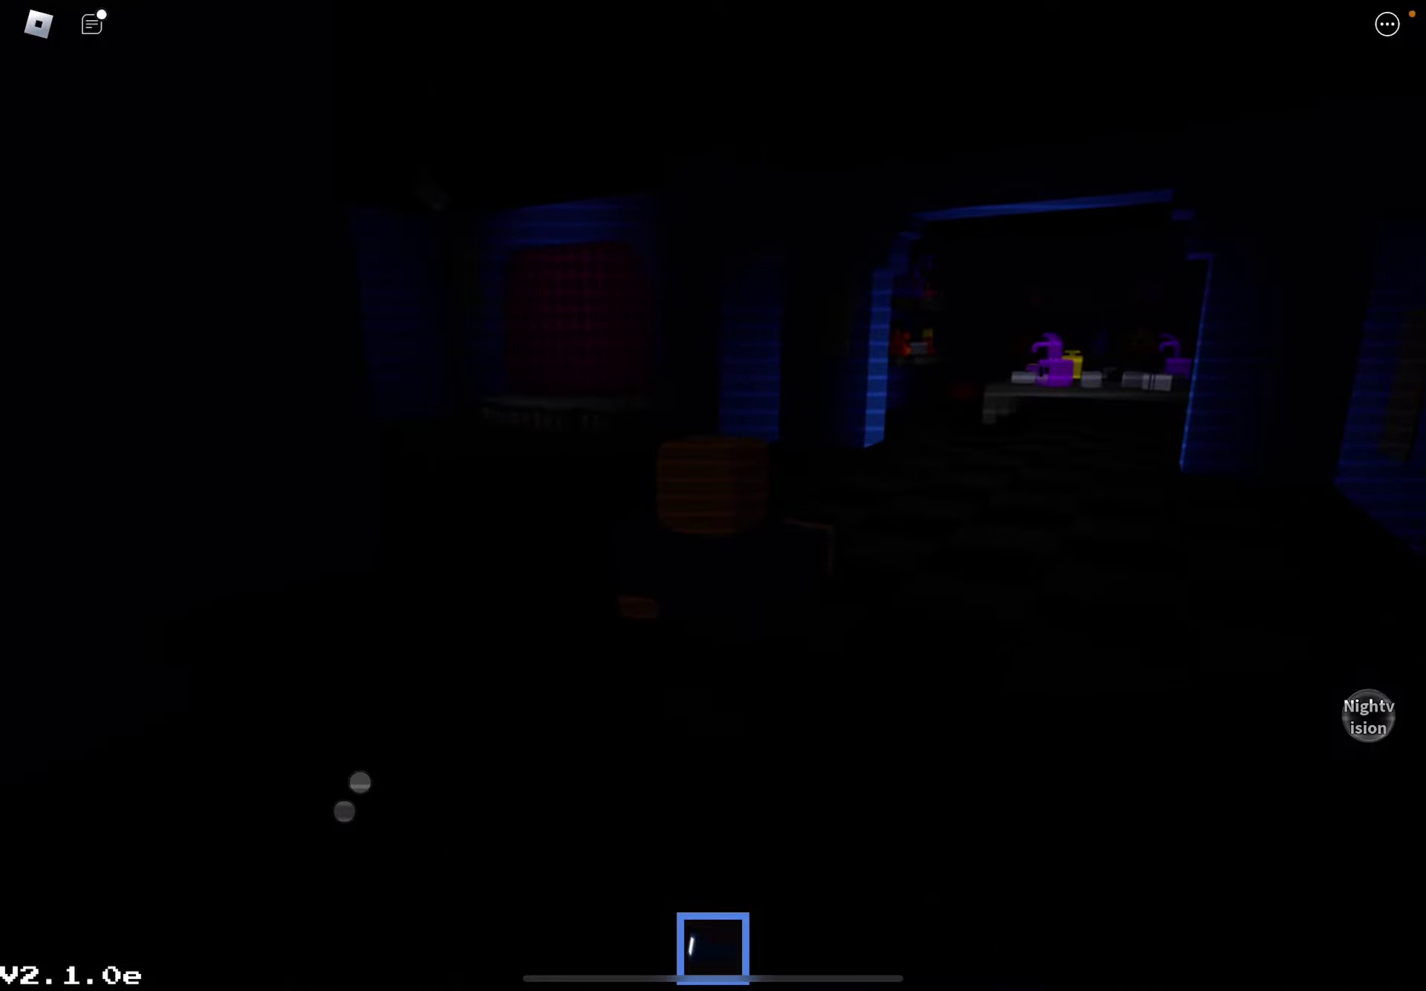
key("Left")
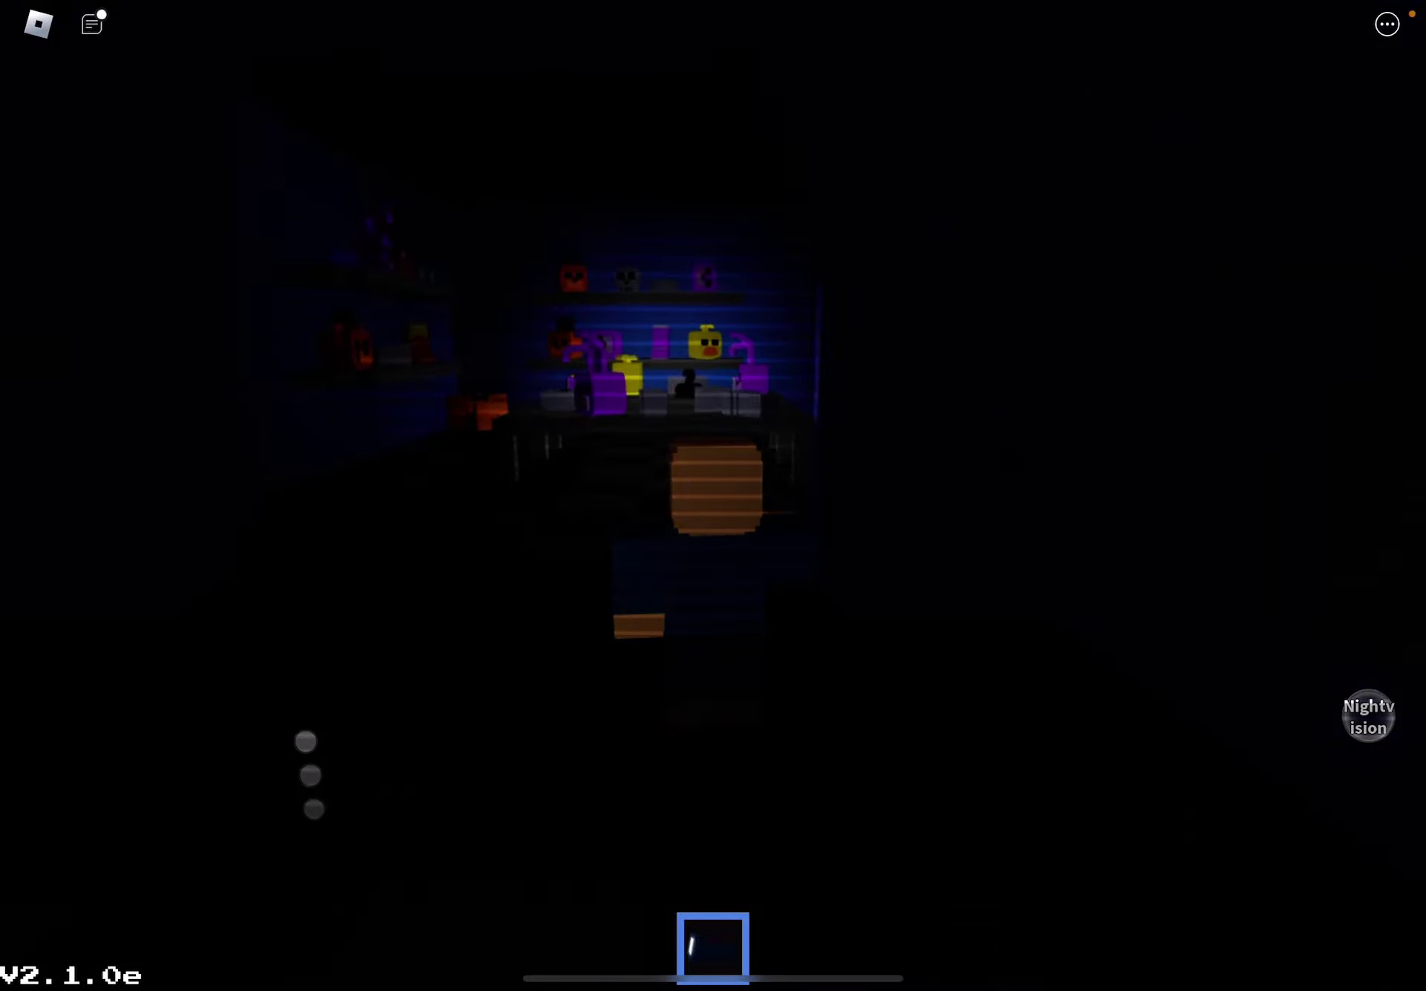
key("w")
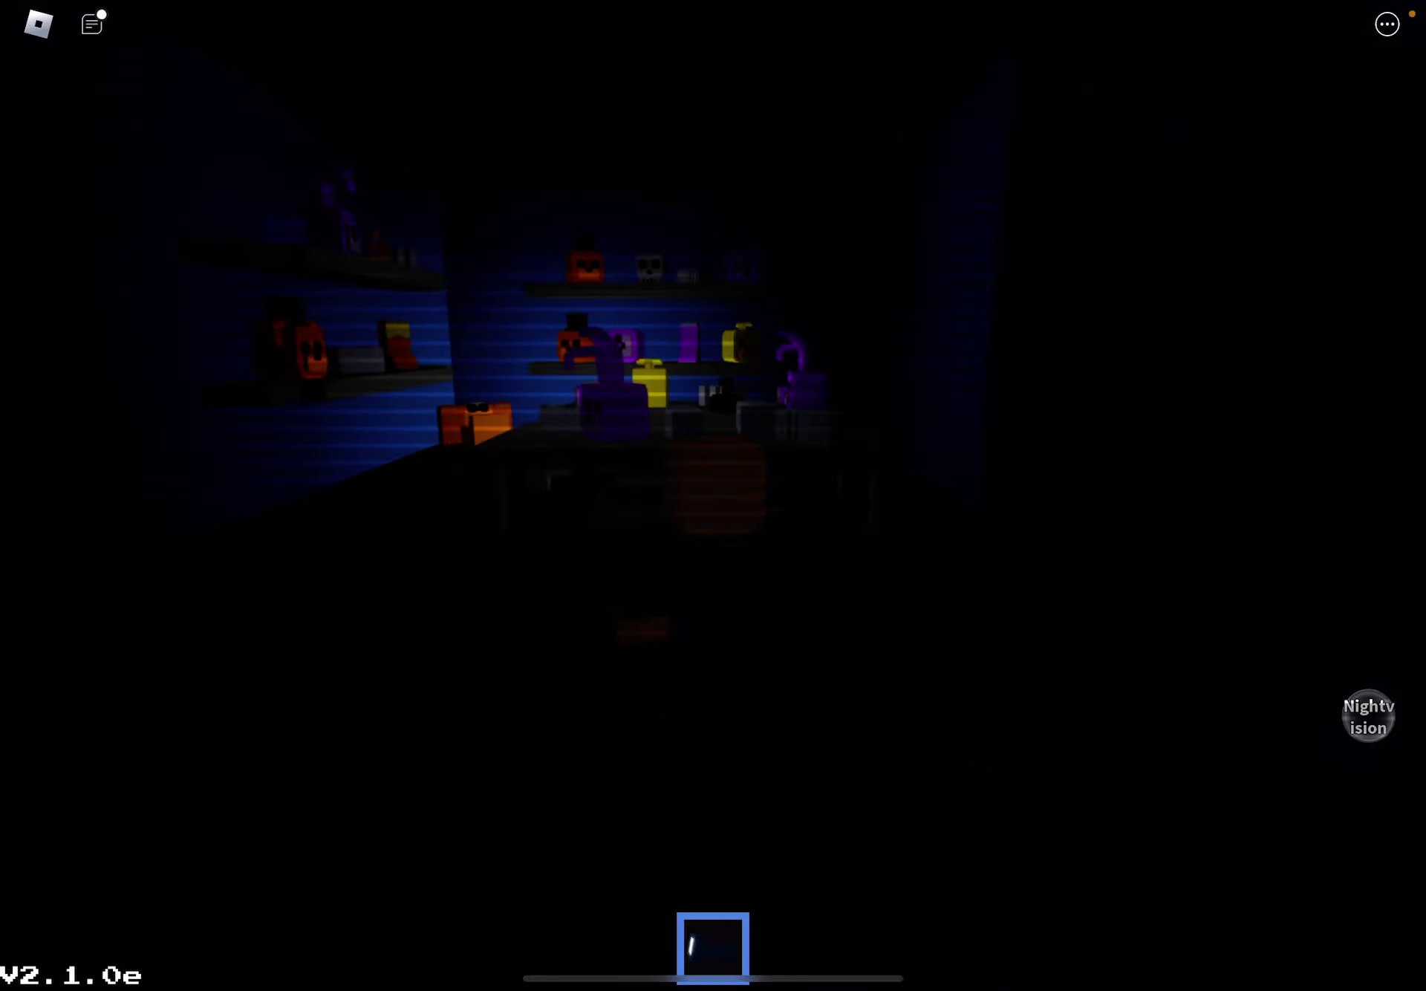
key("Right")
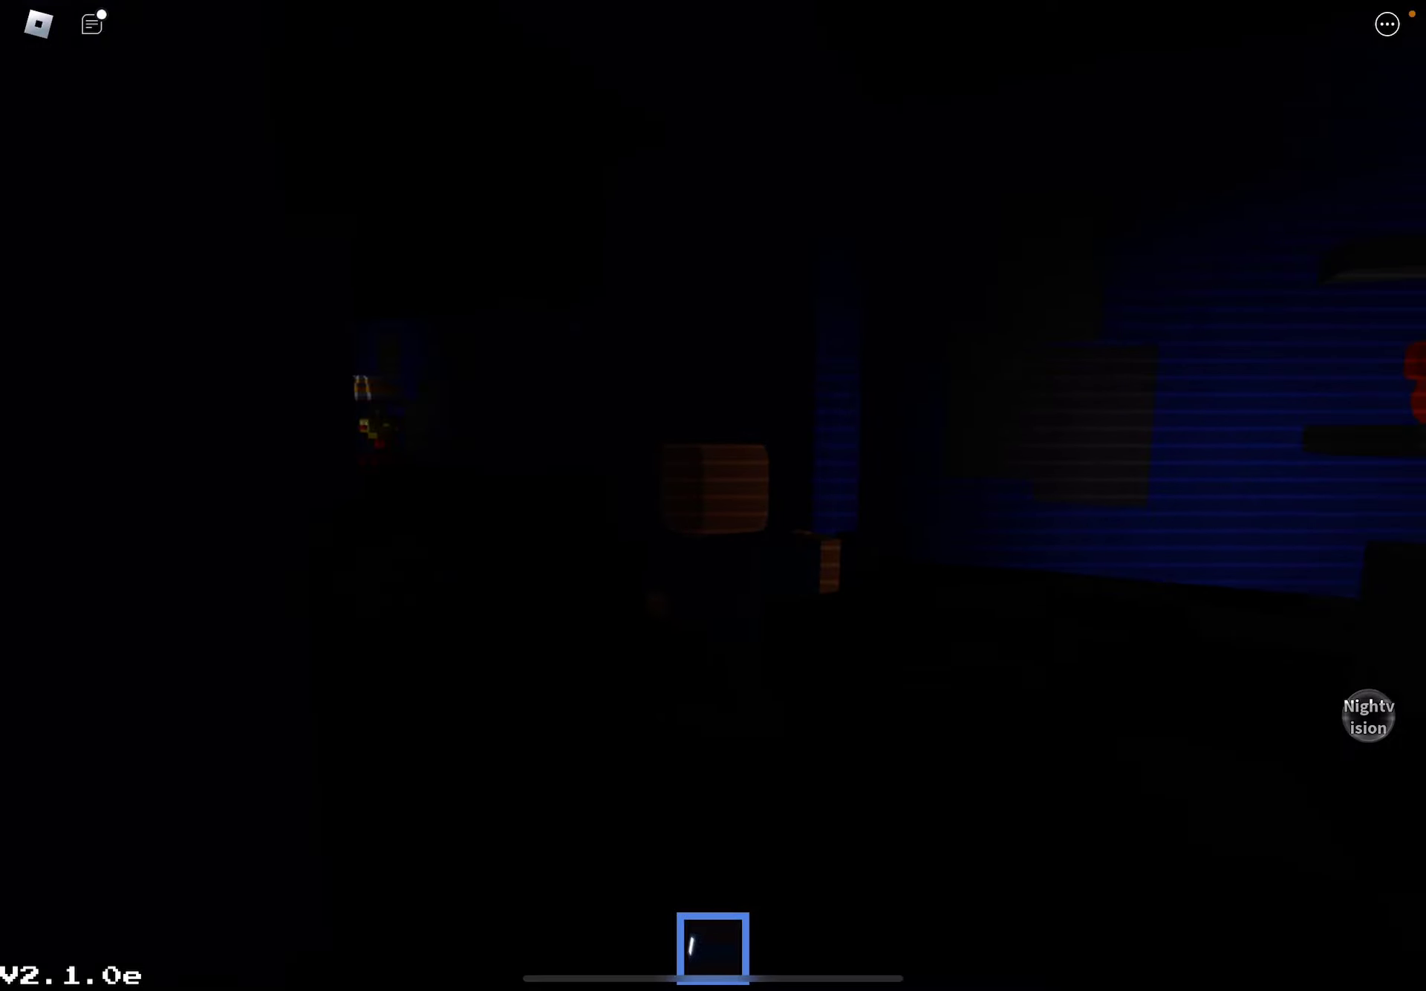
key("Right")
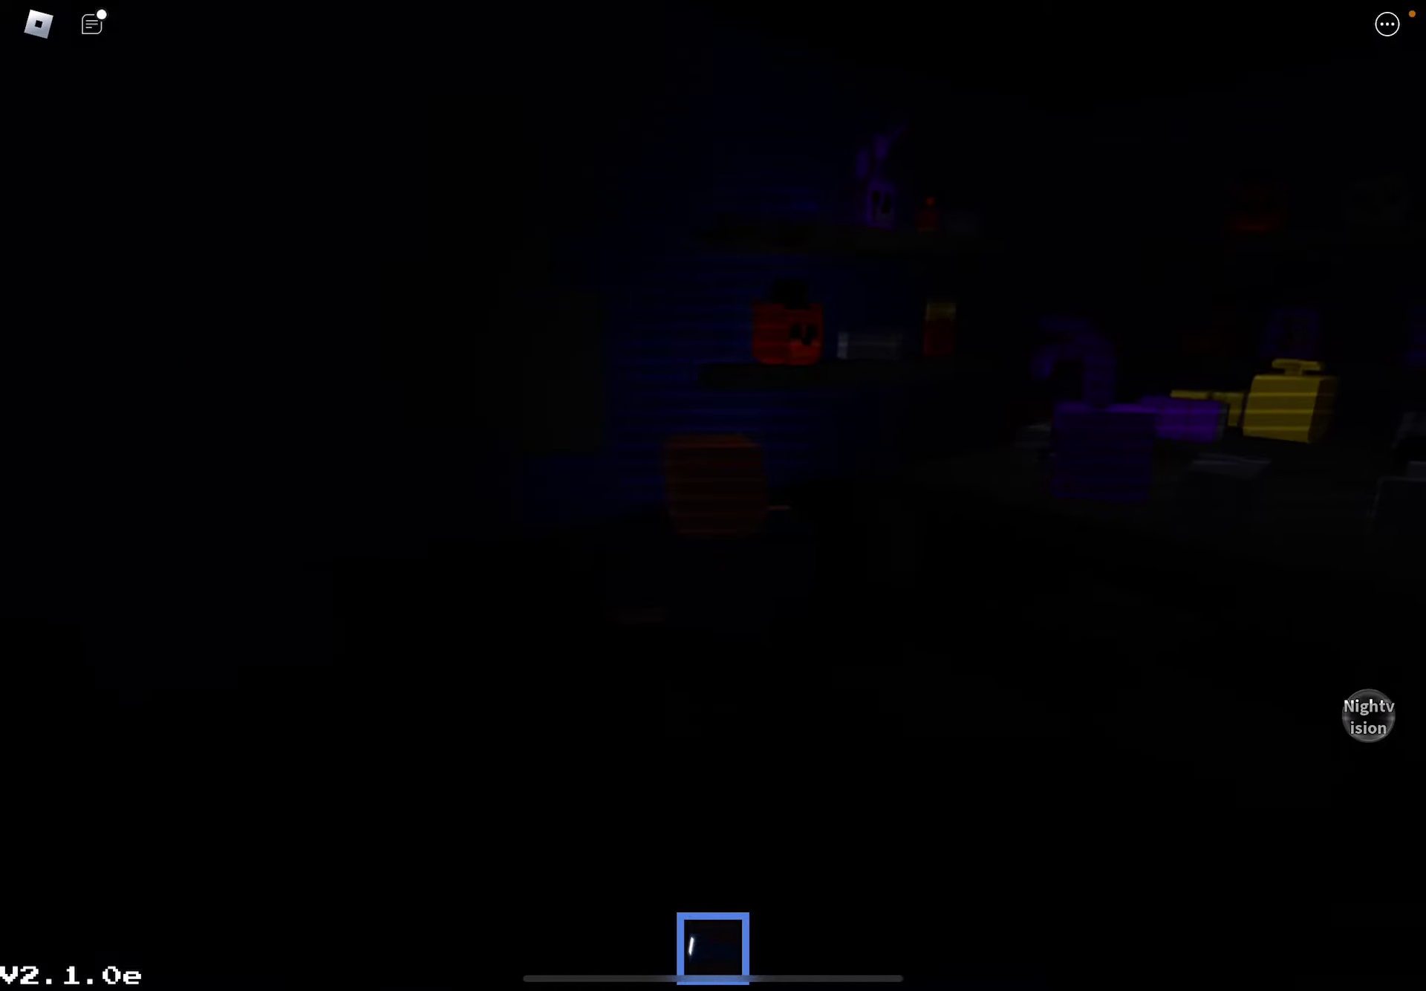
key("w")
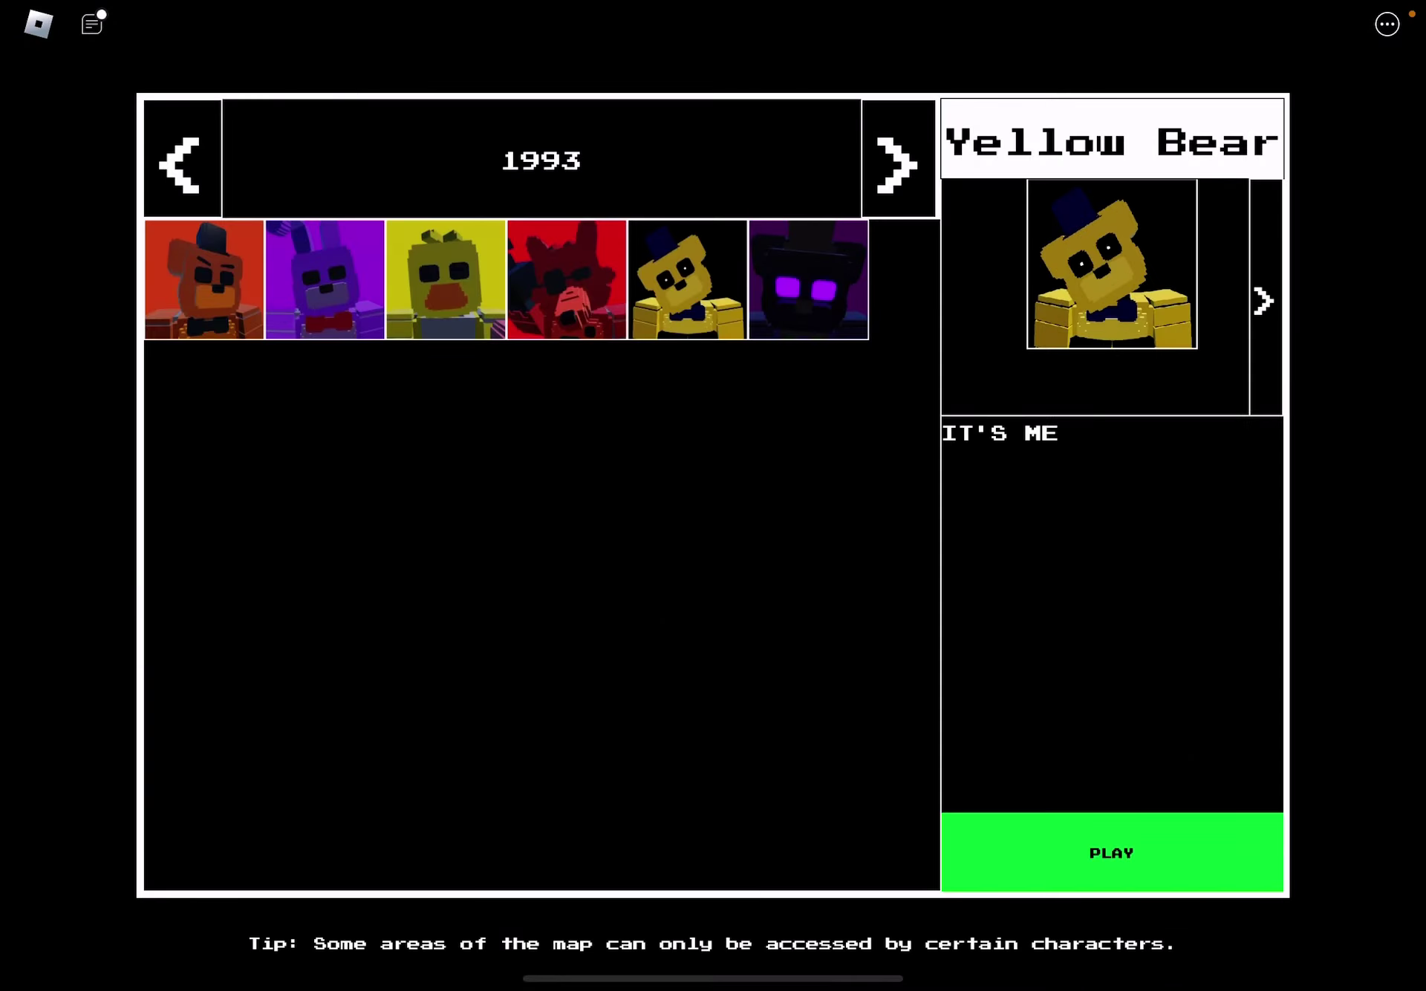
- Choose Purple Freddy, then browse the character groups to Badge Characters
left_click(809, 278)
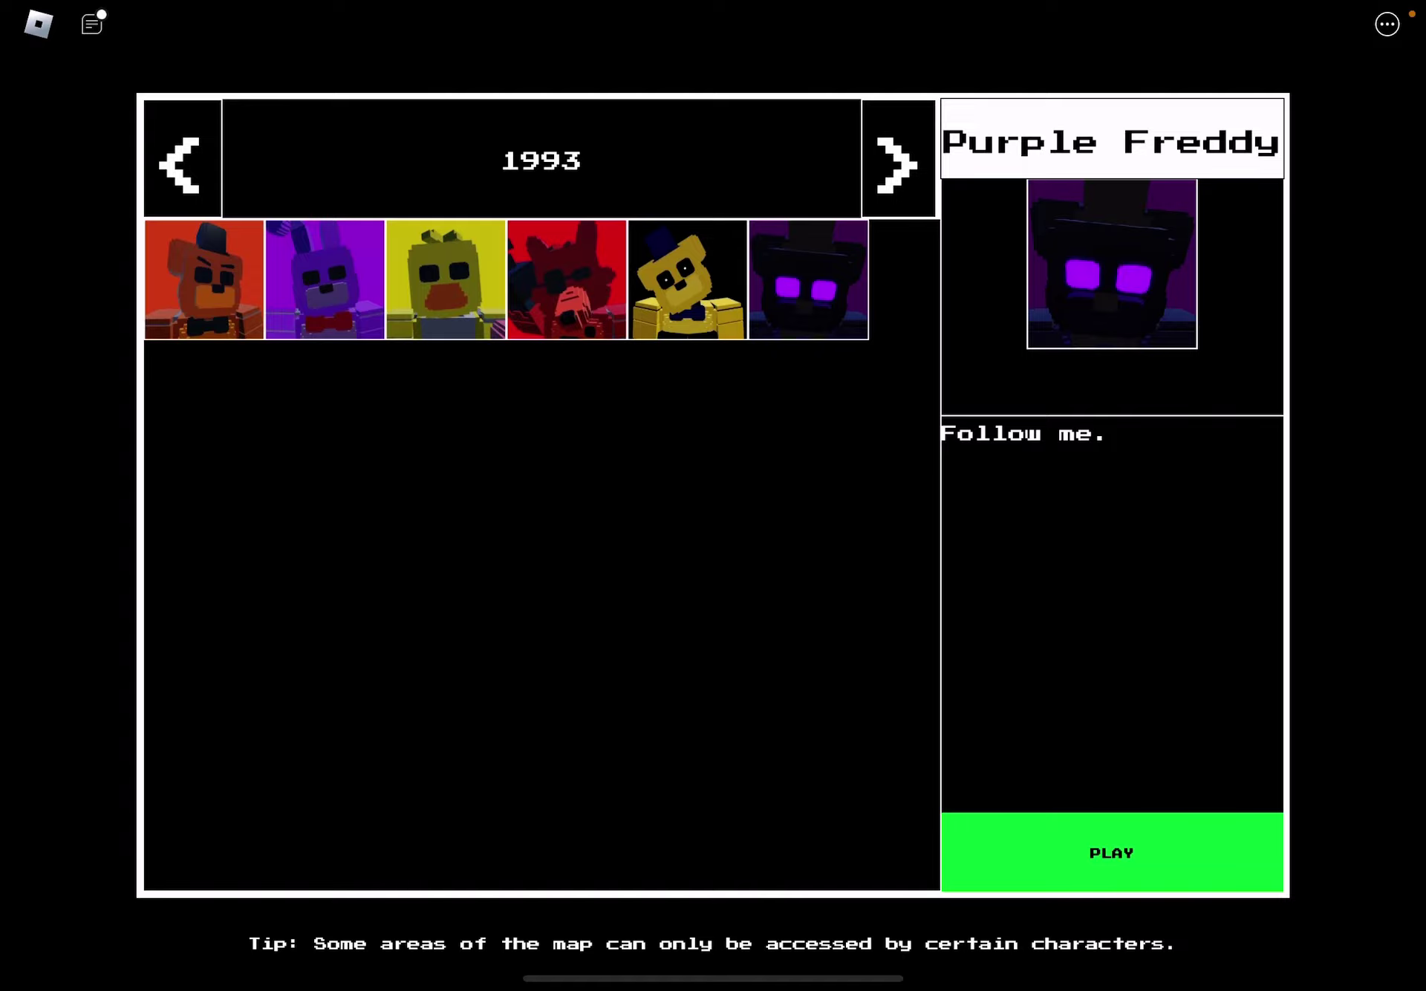
left_click(897, 159)
left_click(898, 159)
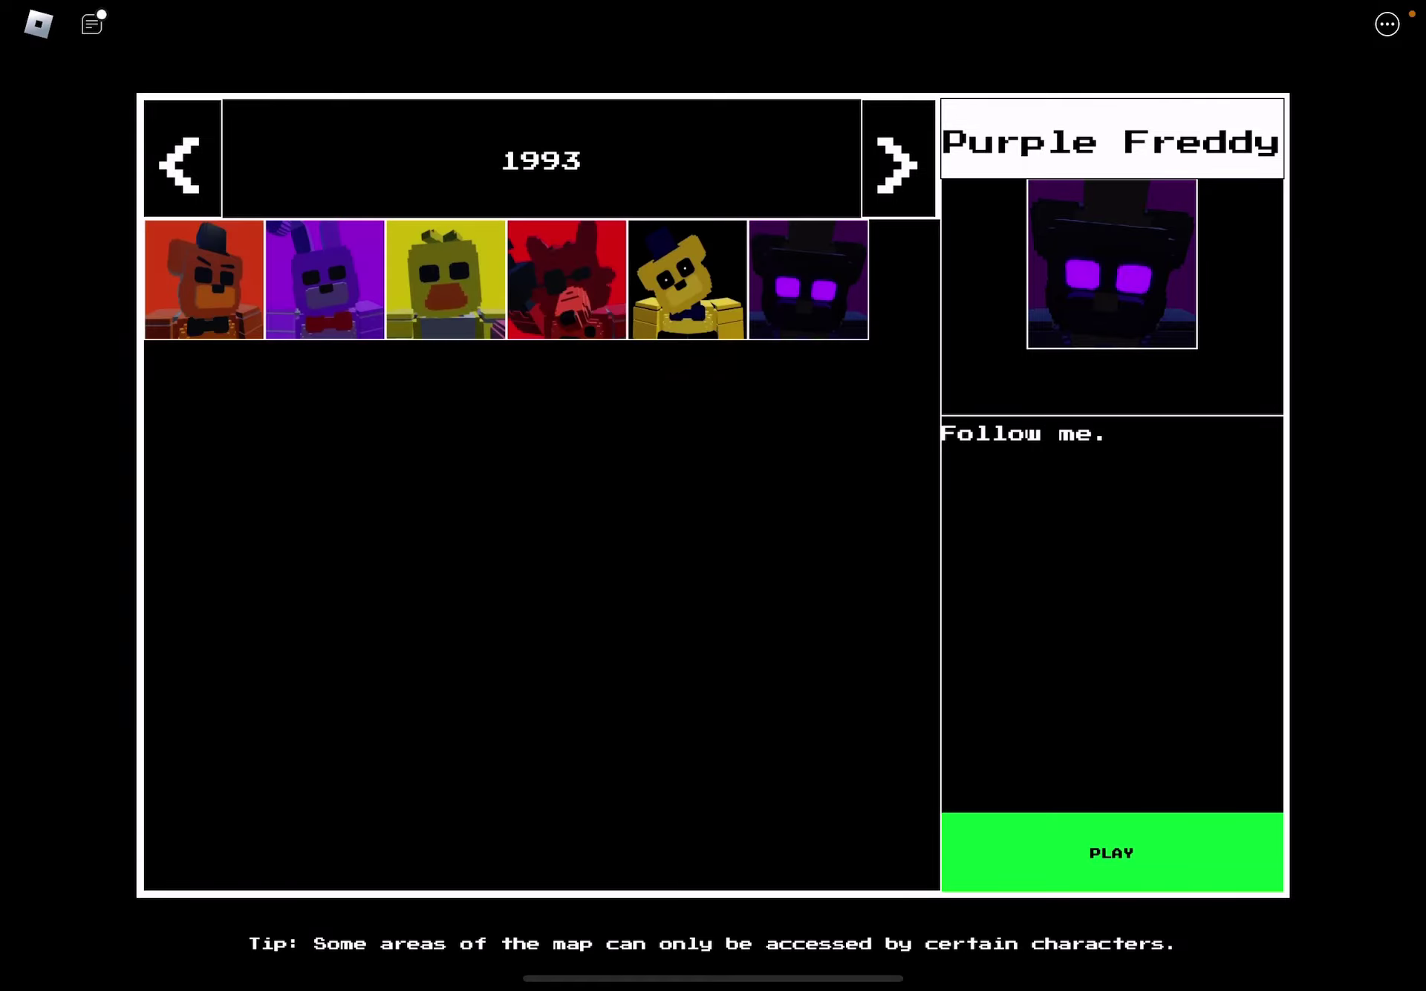
left_click(898, 159)
left_click(897, 159)
left_click(897, 159)
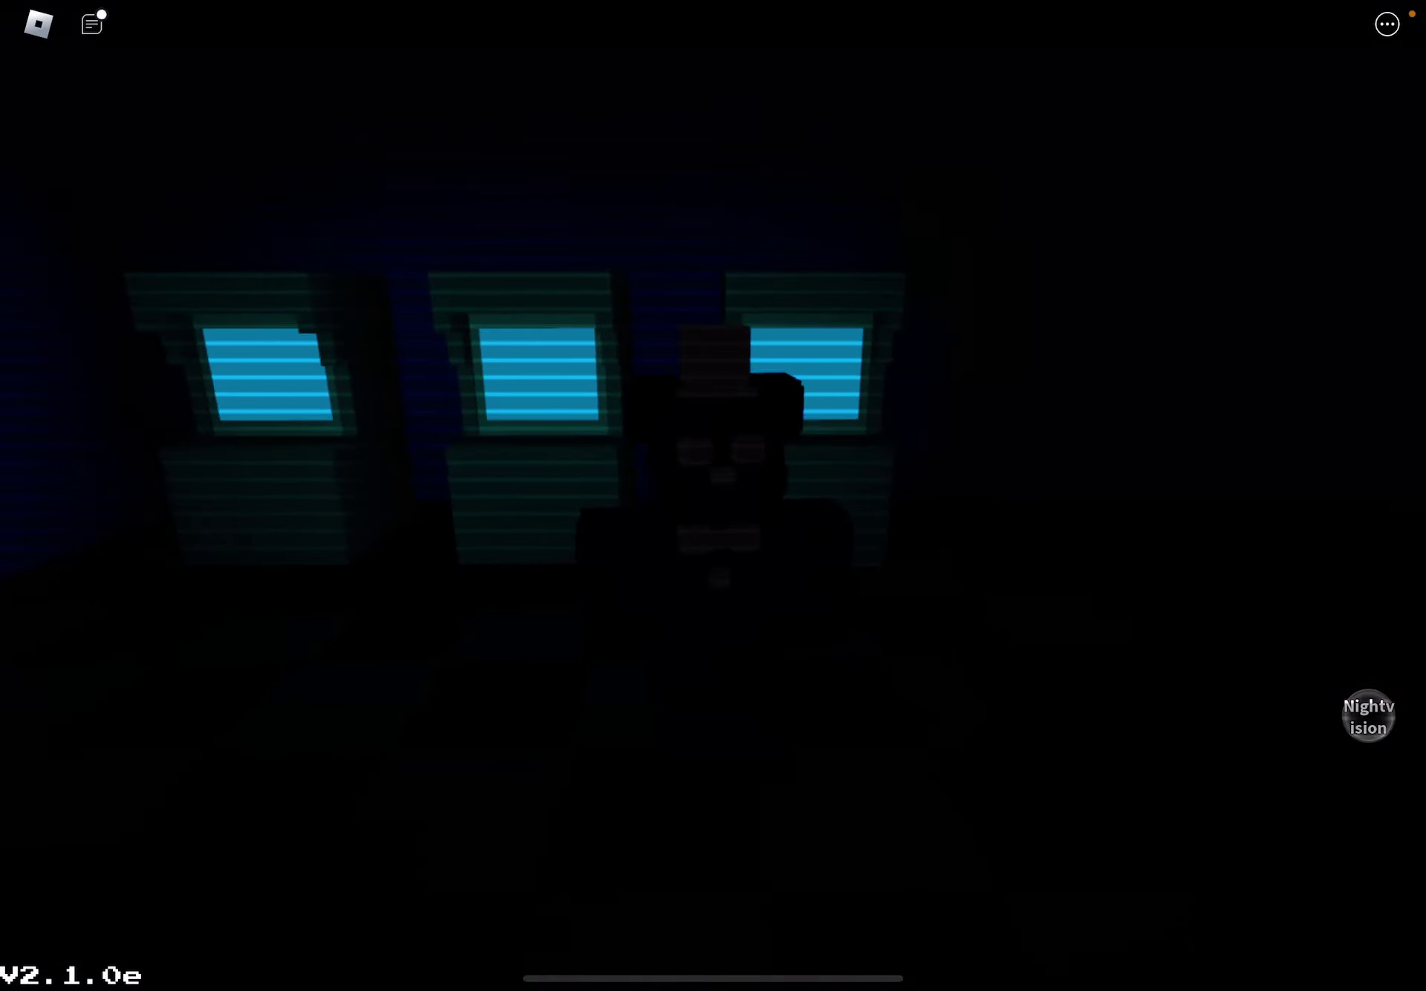
- Walk Purple Freddy toward the arcade machines and post '...' in chat
mouse_move(242, 802)
left_mouse_down()
mouse_move(206, 745)
mouse_move(224, 773)
left_mouse_up()
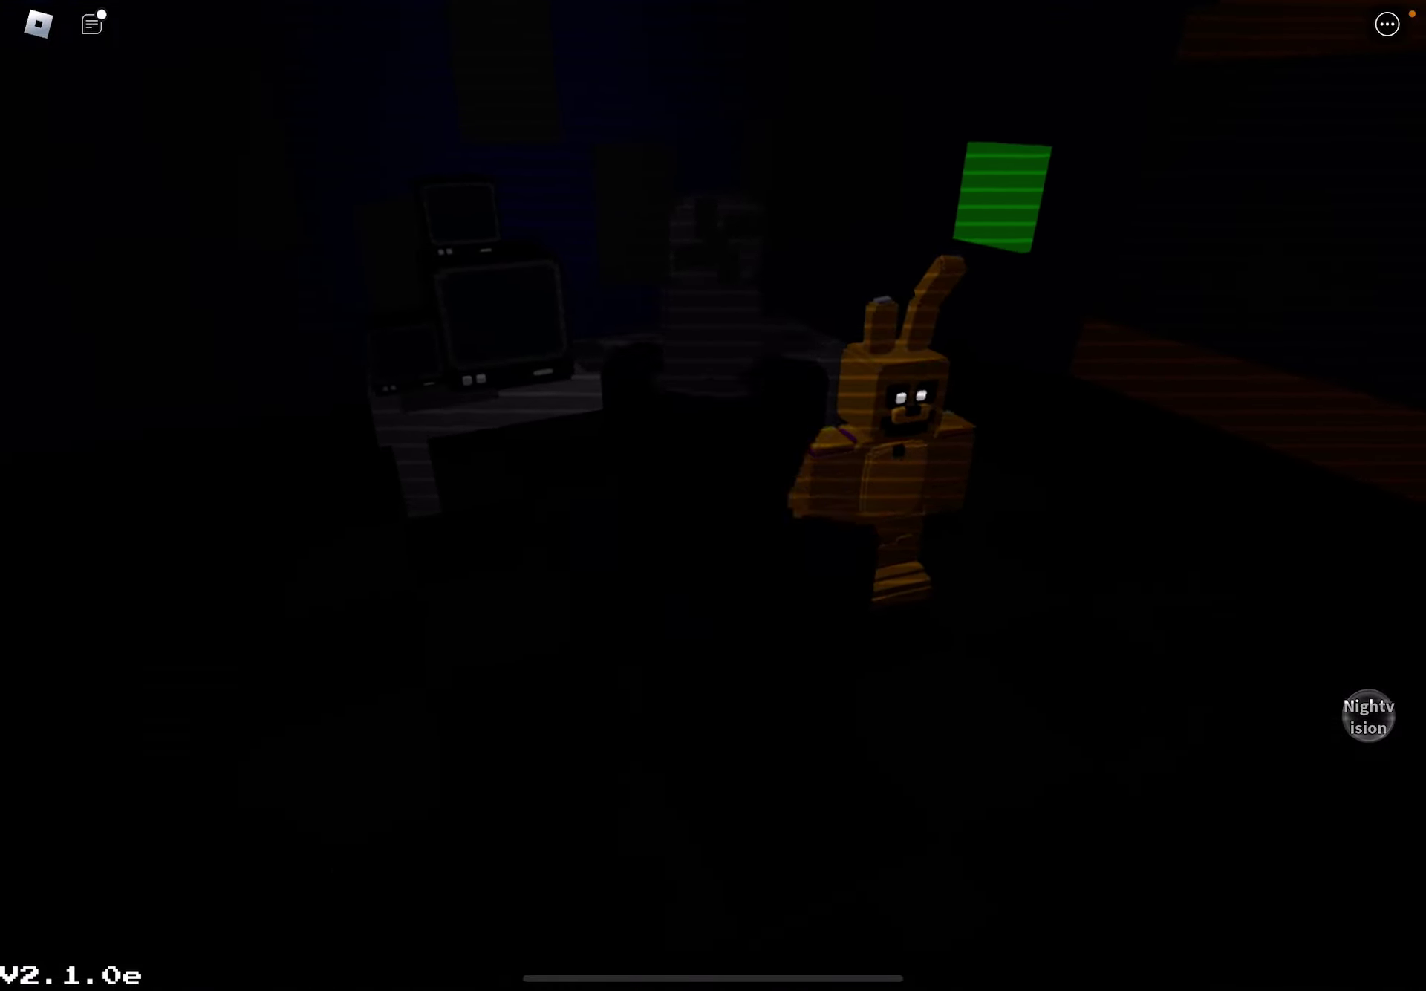
left_click(92, 23)
left_click(279, 324)
type("...")
key("Return")
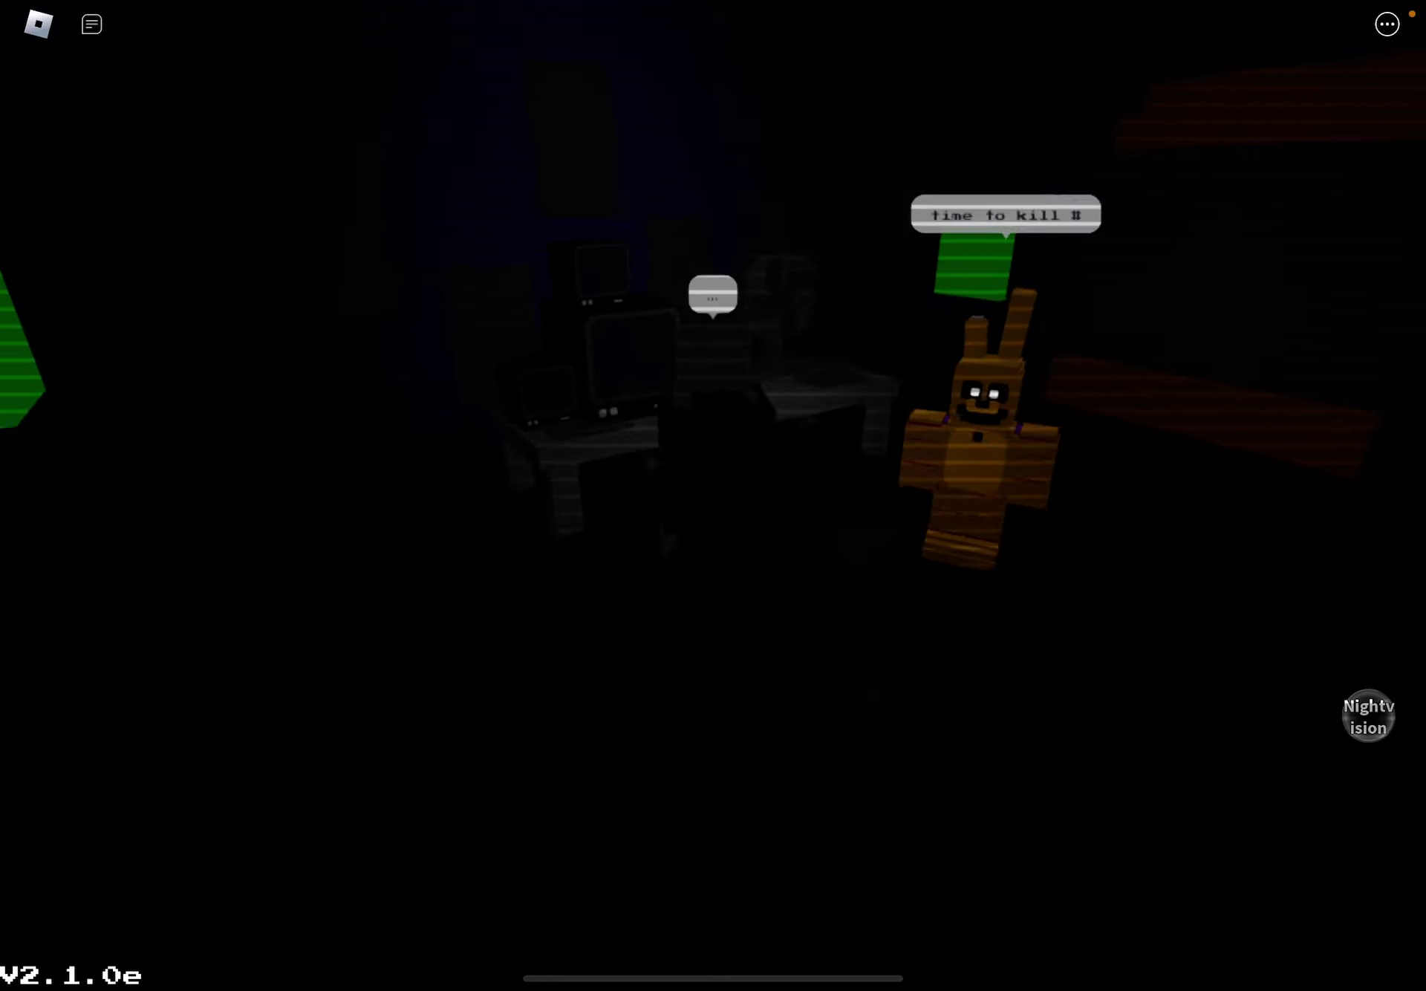
- Send a ':)' reply in the chat, fixing a typo first
left_click(92, 23)
left_click(279, 323)
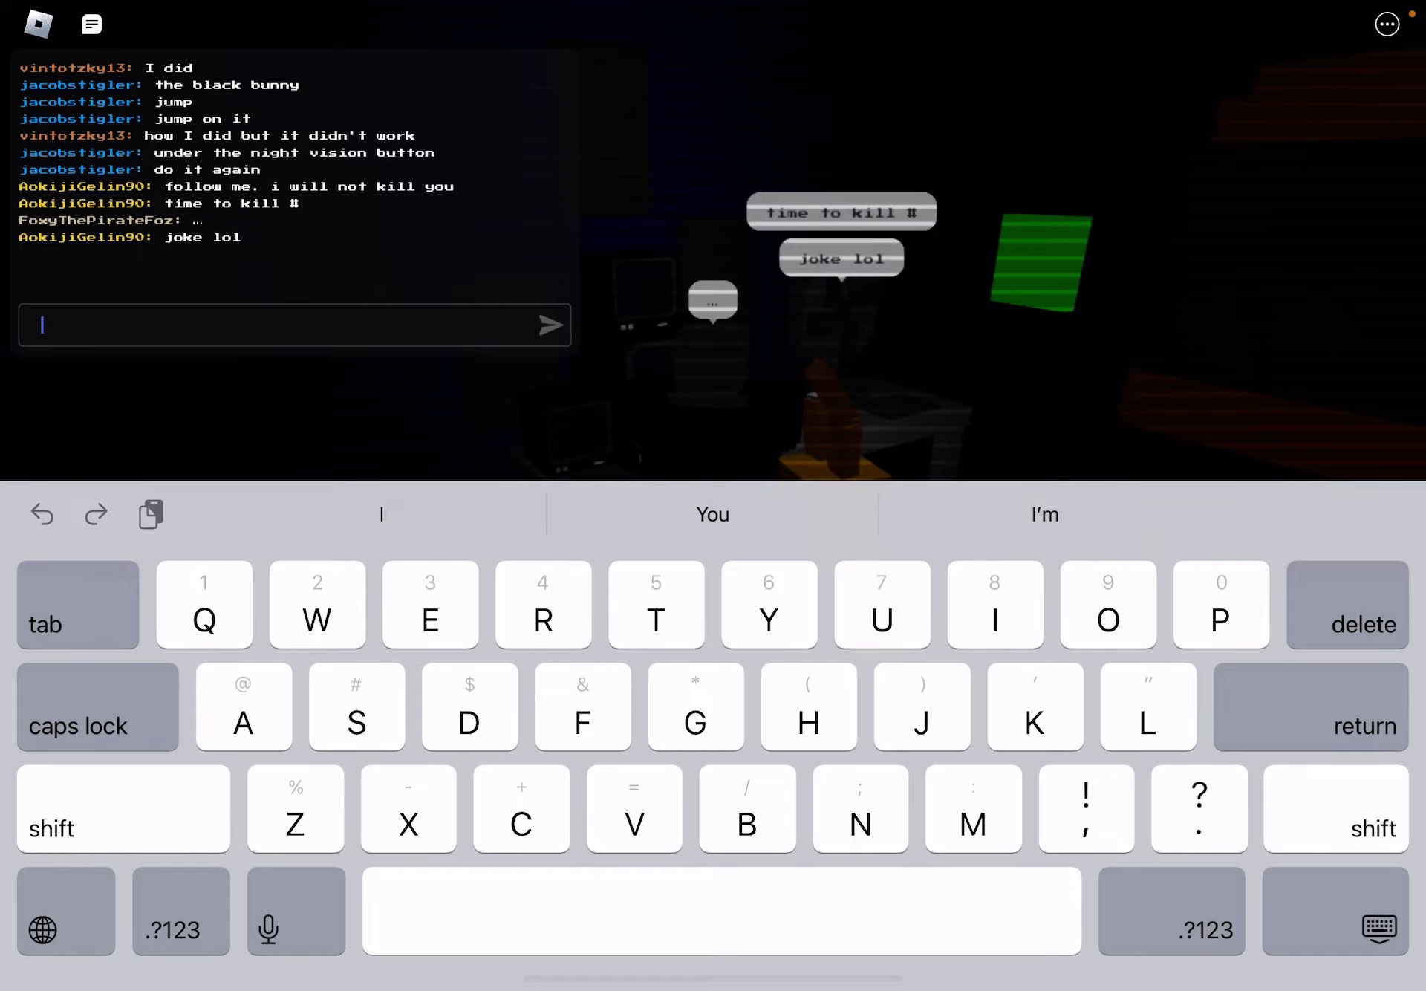
type("Mj")
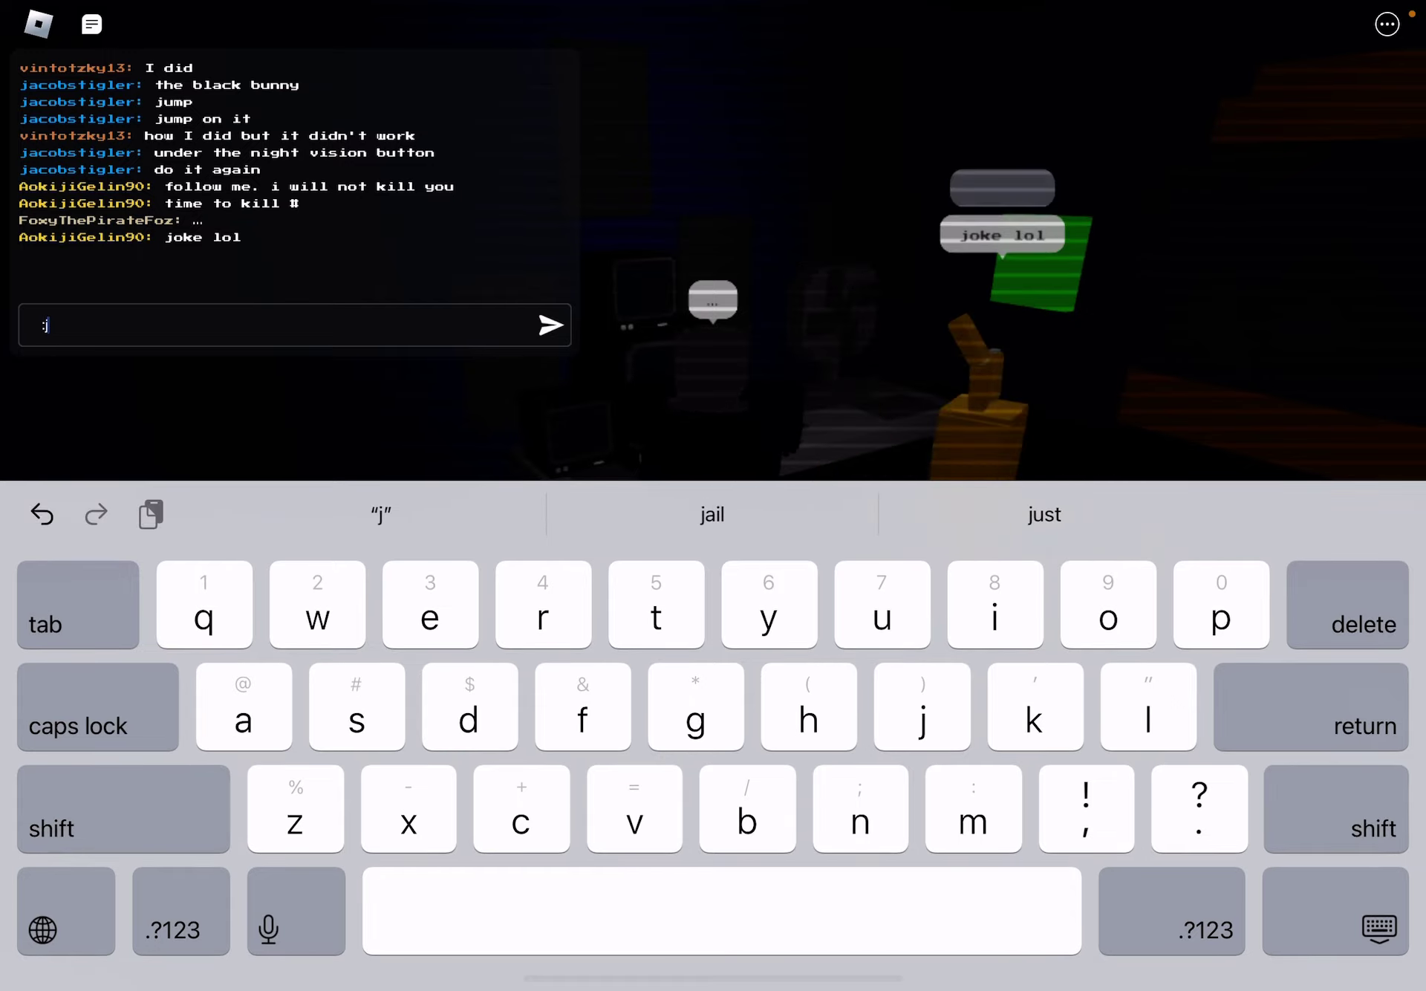
key("BackSpace")
key("Return")
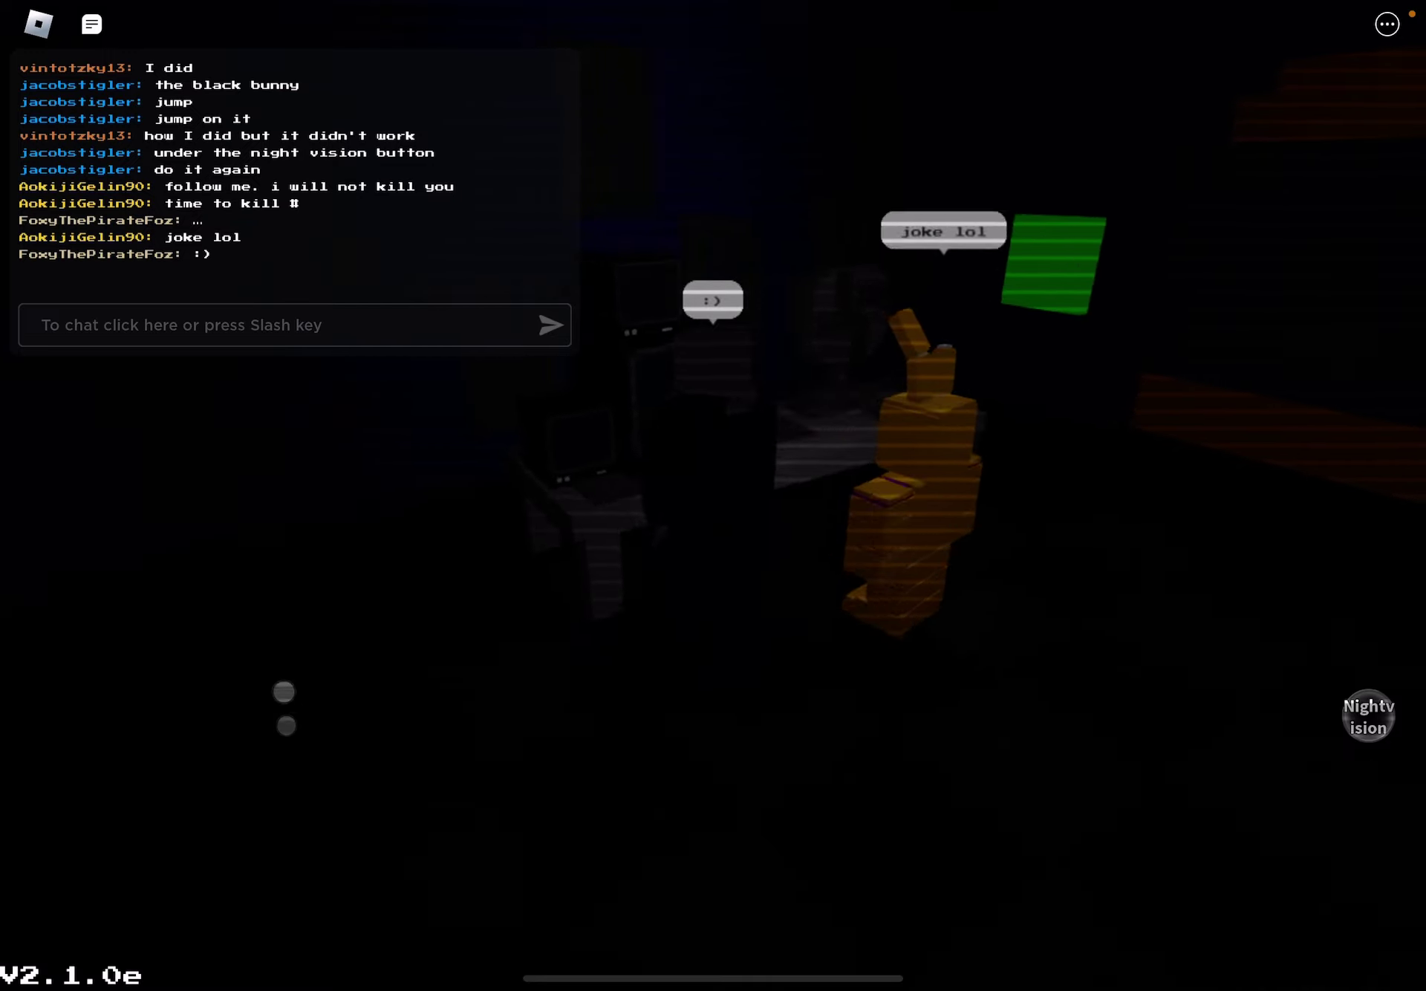
- Turn the camera around the room and toward the darker area
key("Right")
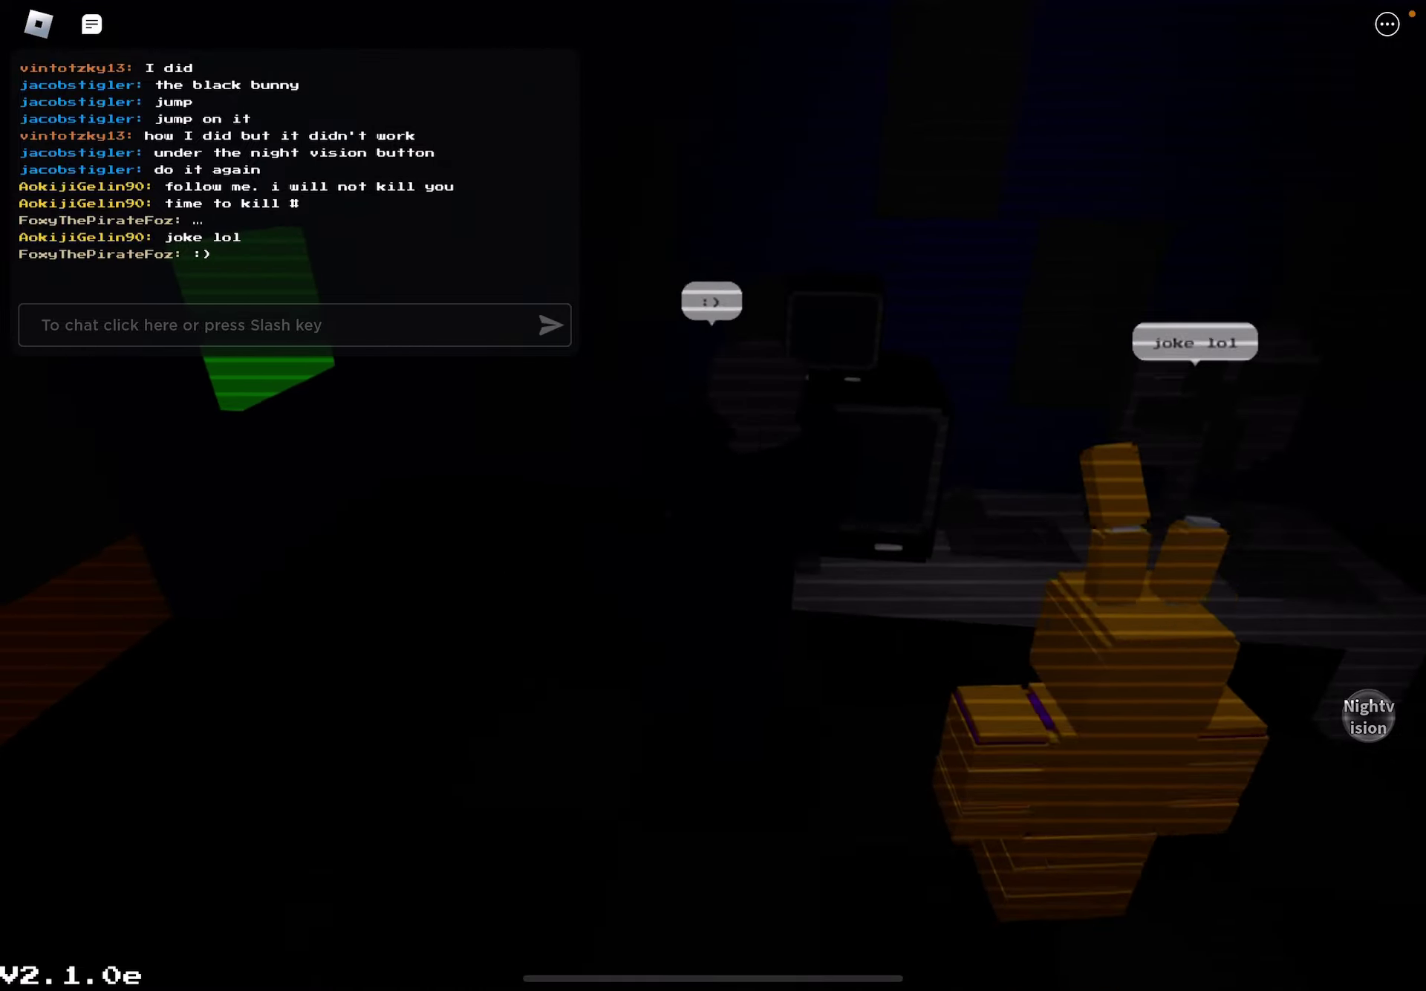
key("Left")
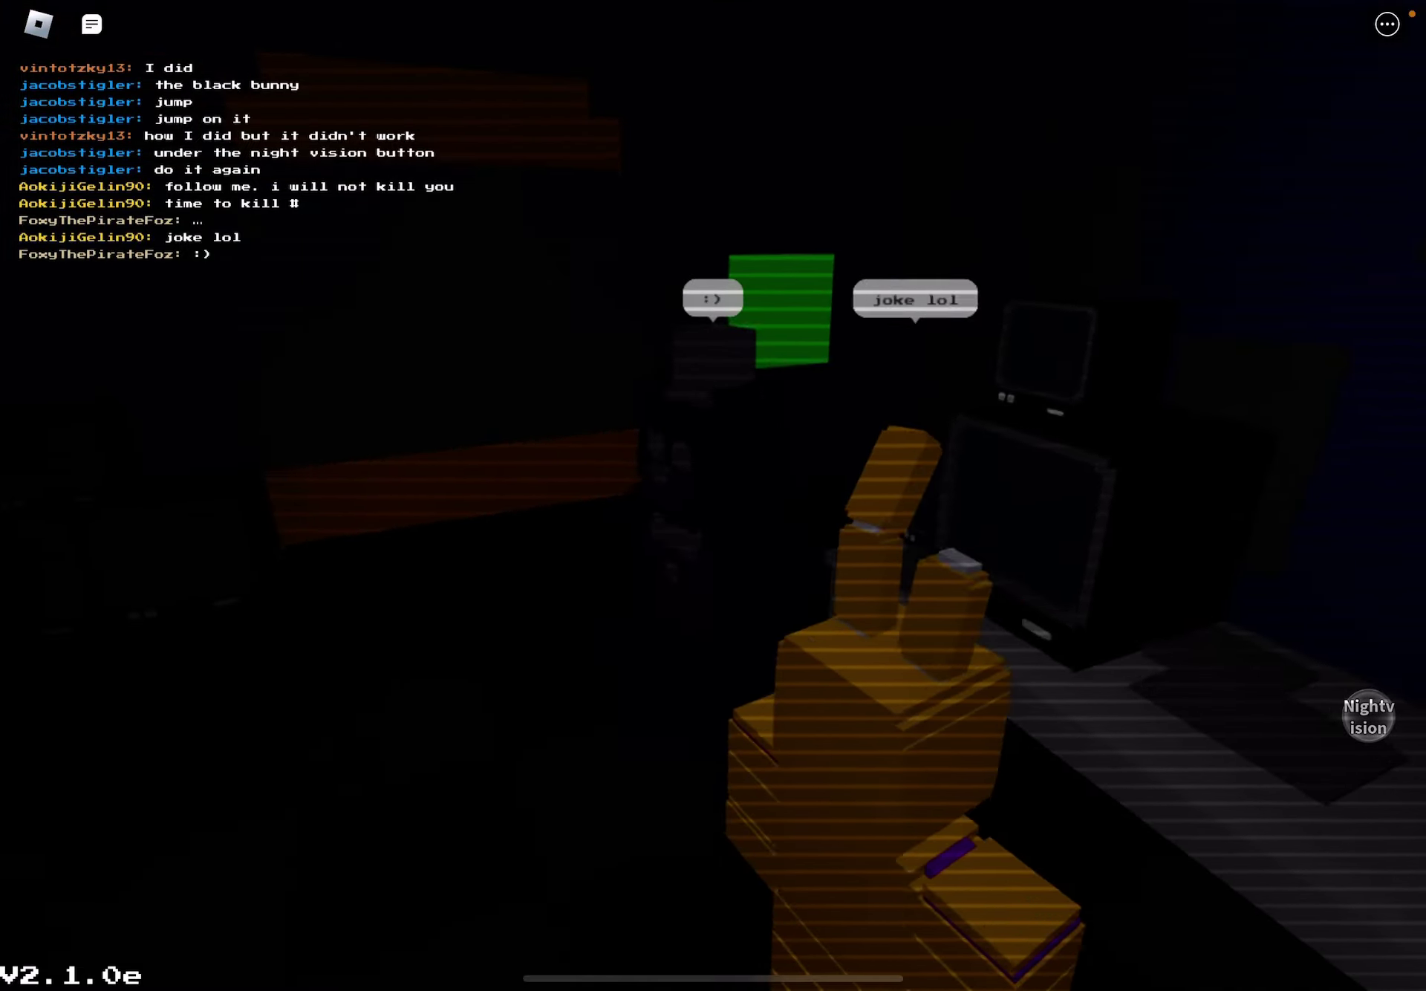
key("Right")
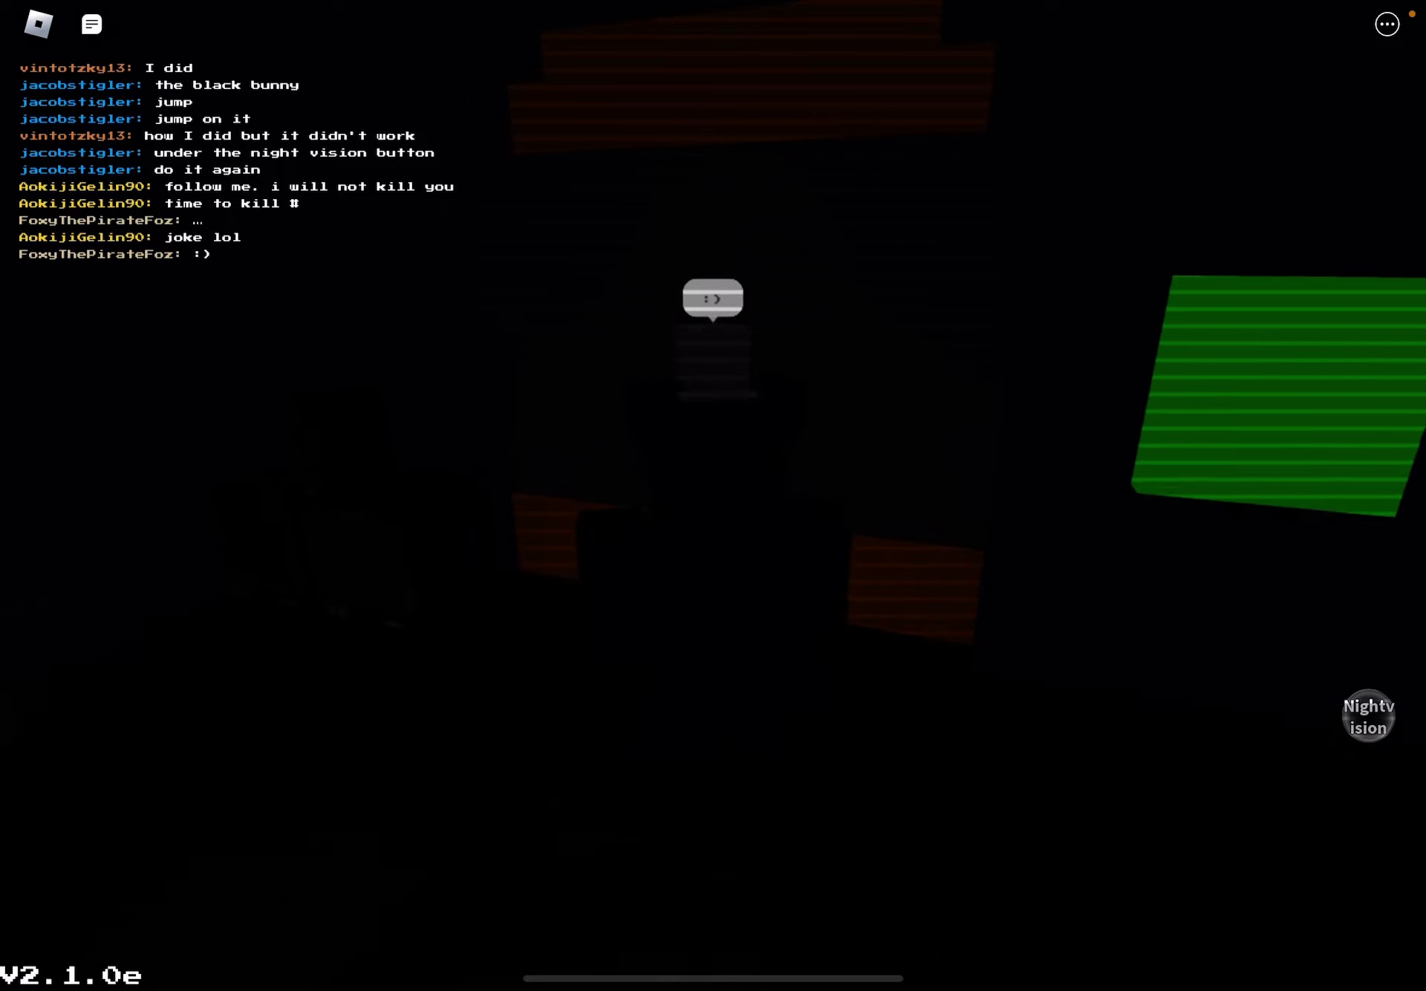
key("Right")
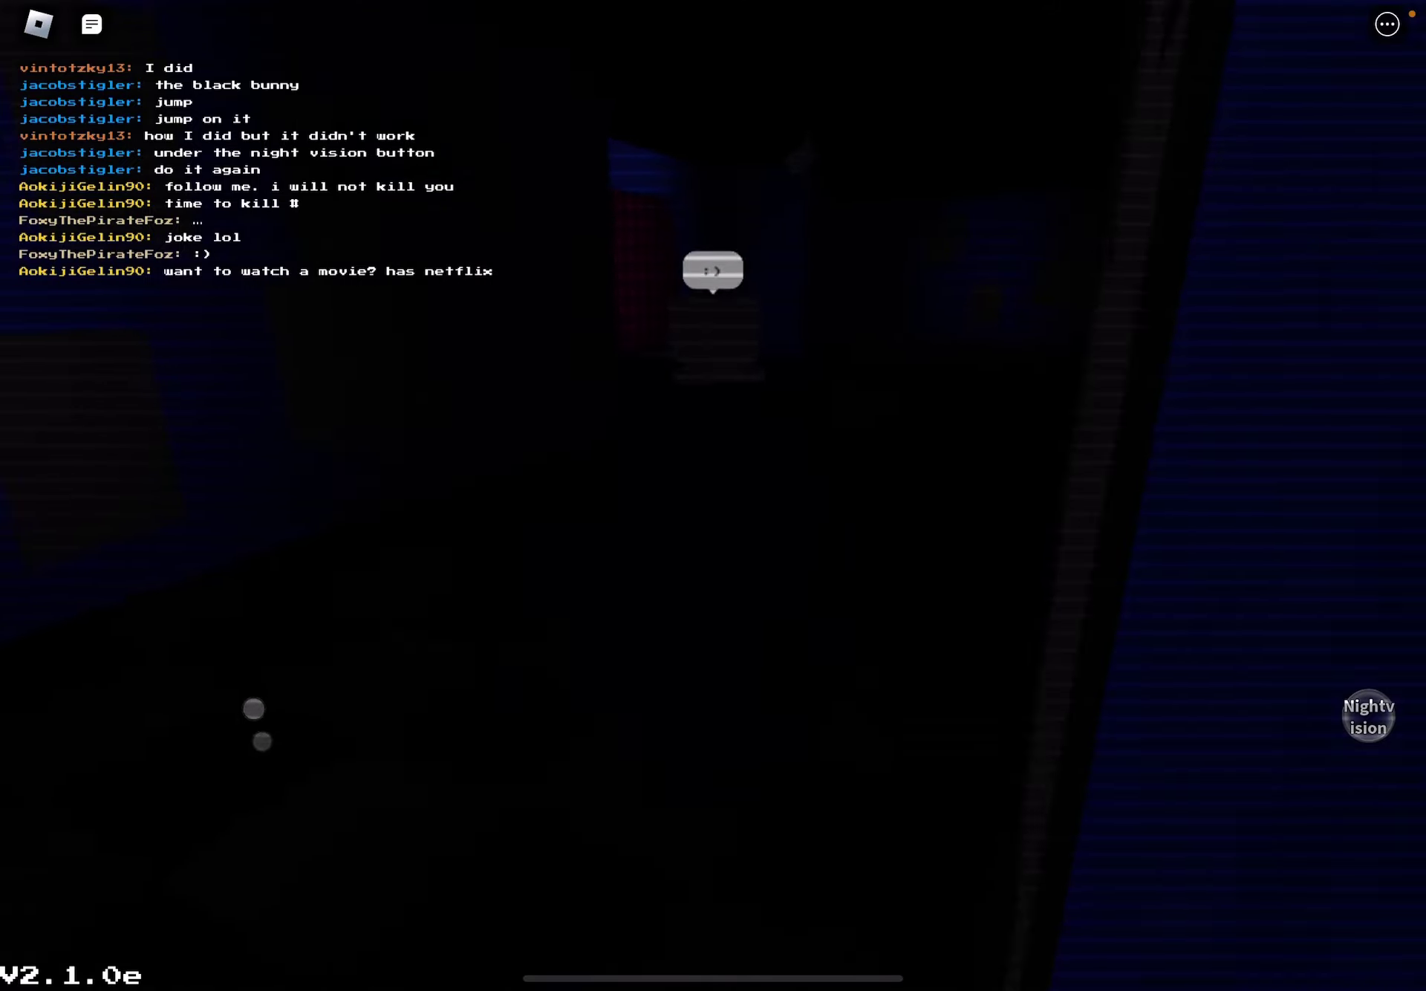
left_click_drag(318, 683, 337, 758)
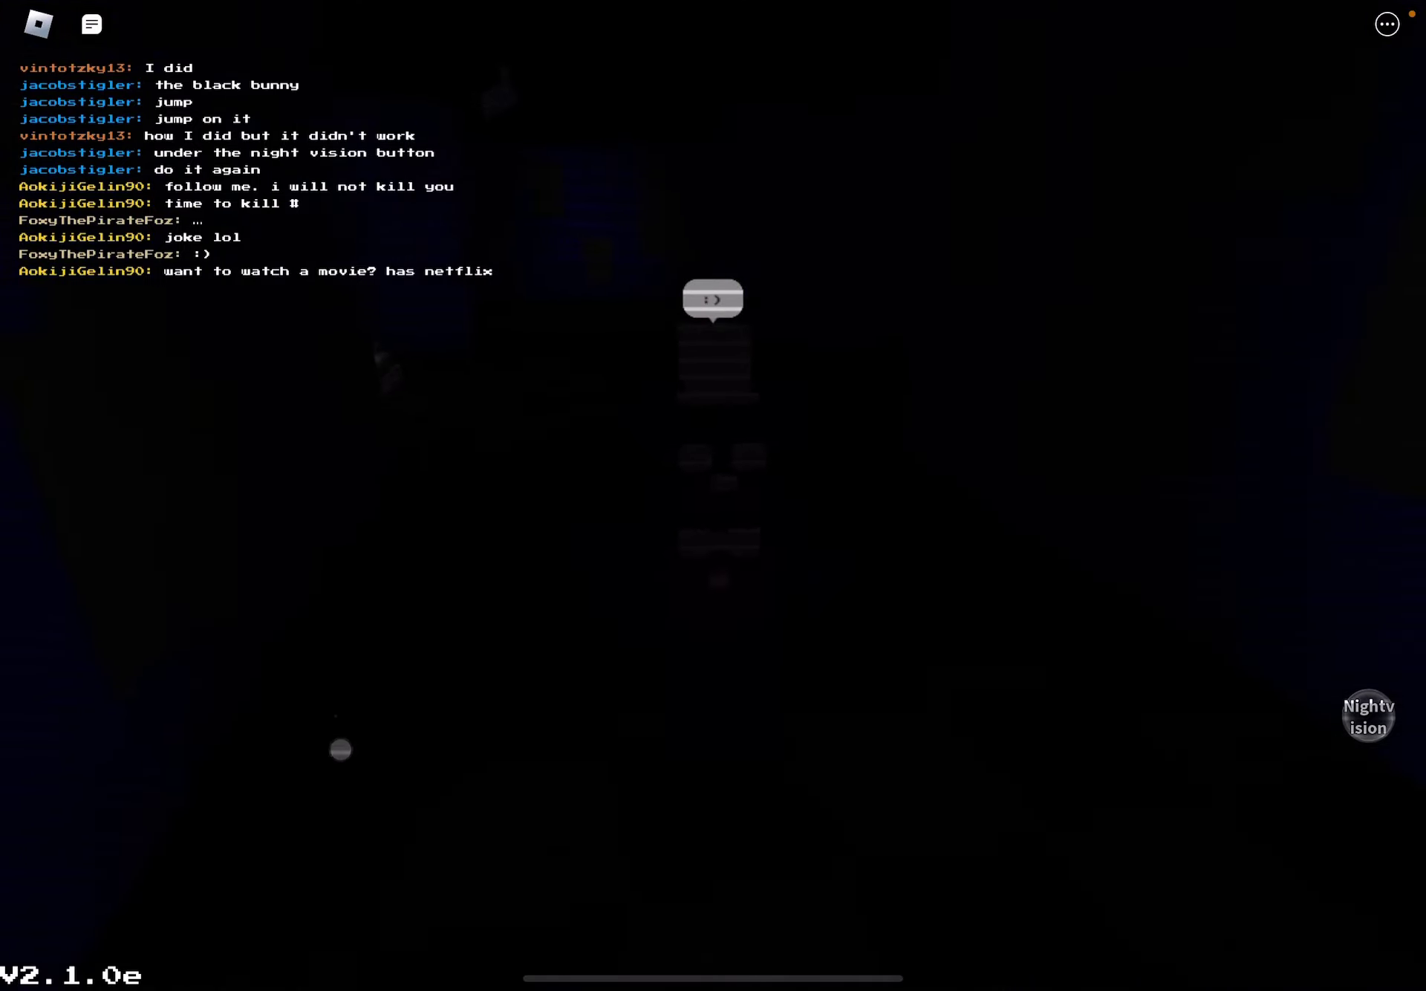